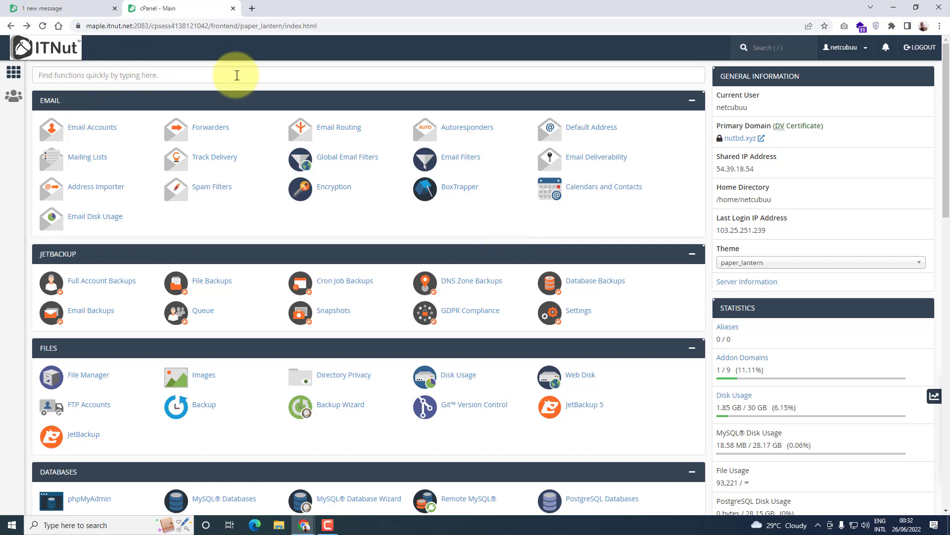
Open the Disk Usage page and review the space used by each location down to the directory table
{"action": "scroll", "coordinate": [235, 123], "scroll_direction": "down", "scroll_amount": 3}
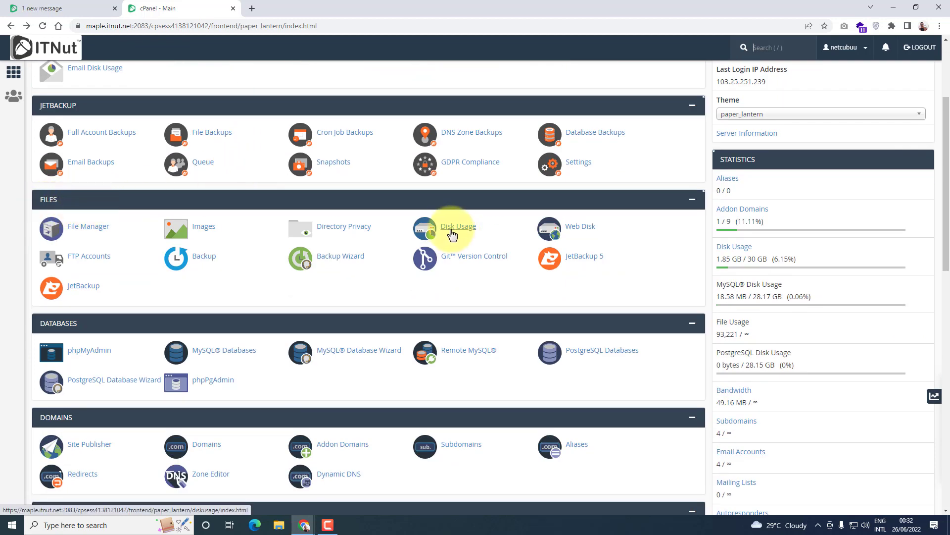
{"action": "left_click", "coordinate": [425, 231]}
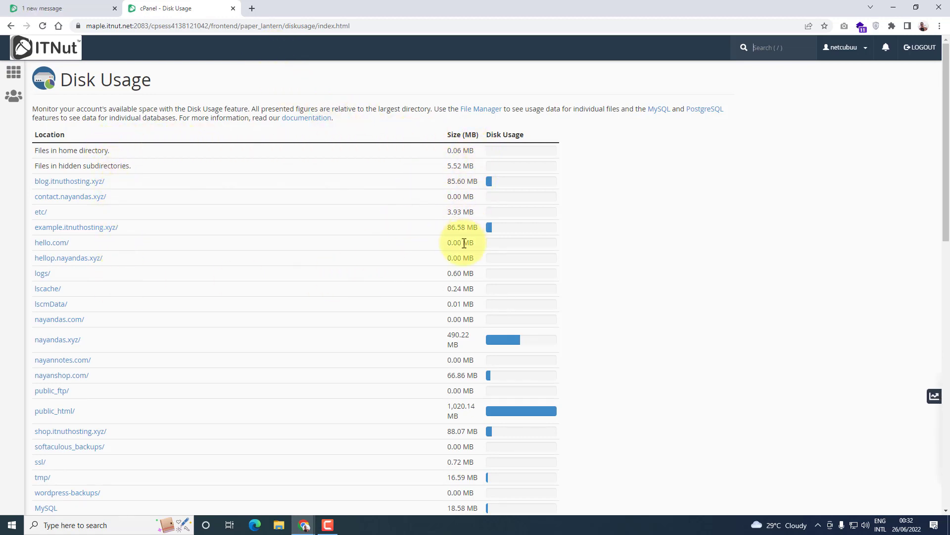
{"action": "left_click_drag", "start_coordinate": [447, 229], "coordinate": [480, 229]}
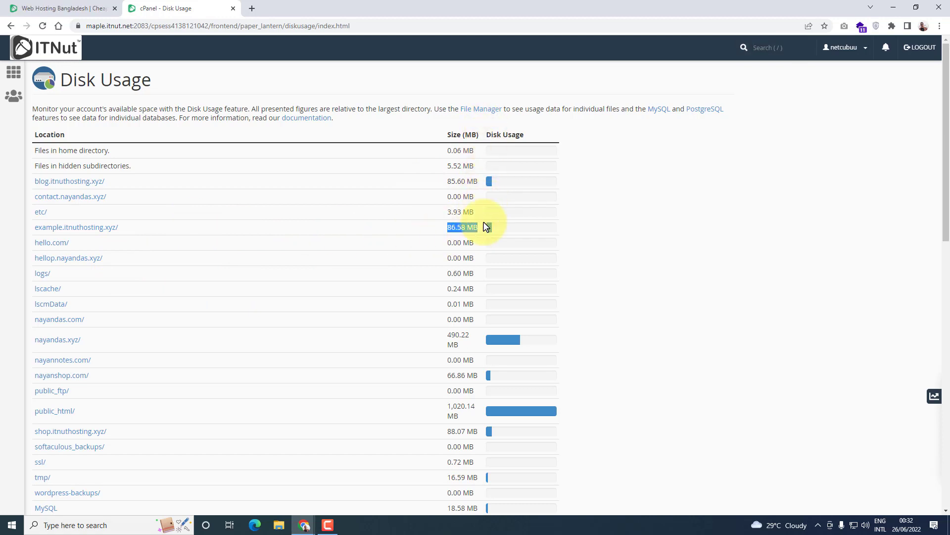
{"action": "scroll", "coordinate": [493, 335], "scroll_direction": "down", "scroll_amount": 5}
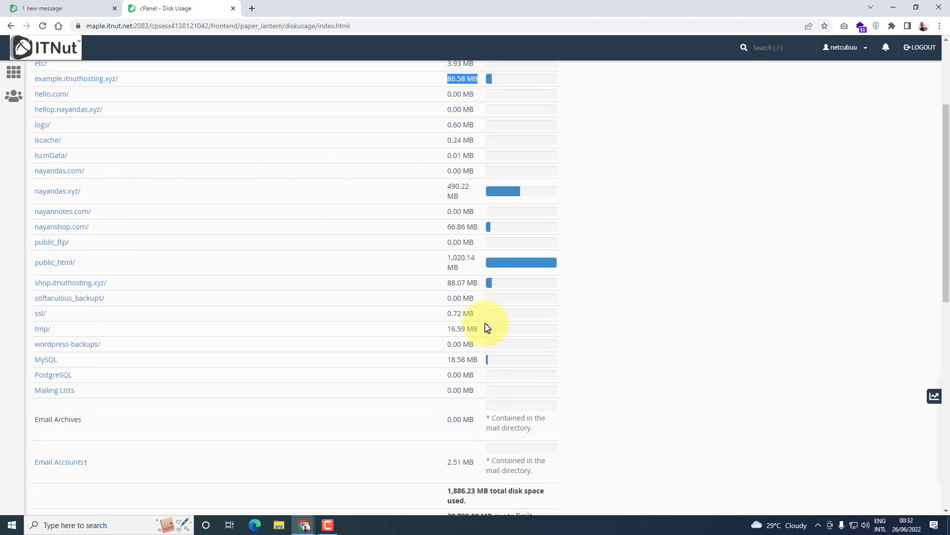
{"action": "scroll", "coordinate": [473, 339], "scroll_direction": "down", "scroll_amount": 6}
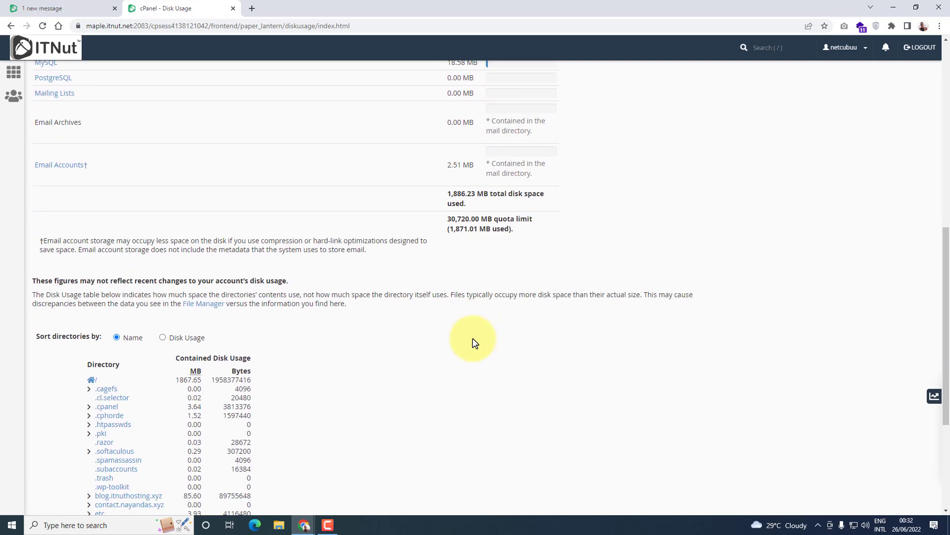
{"action": "scroll", "coordinate": [474, 342], "scroll_direction": "down", "scroll_amount": 2}
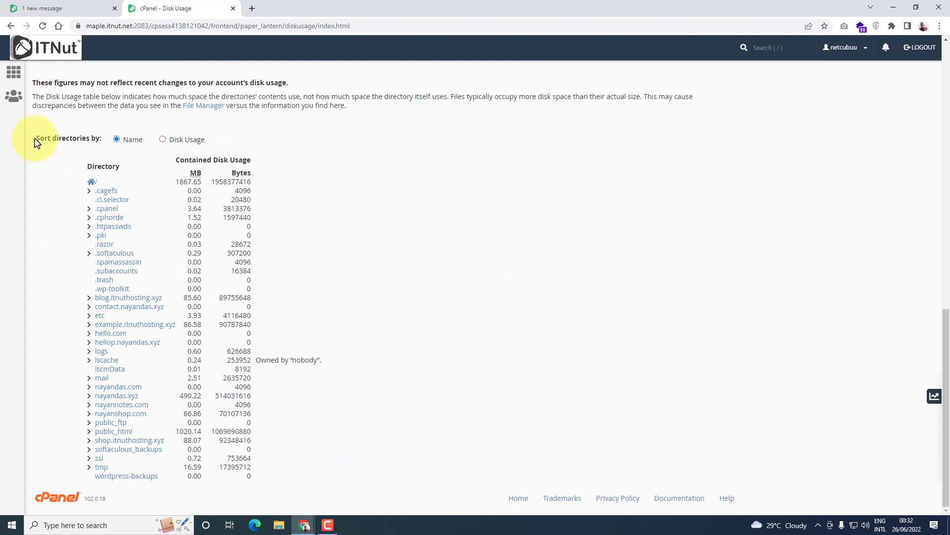
Sort the directory table by disk usage instead of by name
{"action": "left_click_drag", "start_coordinate": [35, 143], "coordinate": [119, 140]}
{"action": "left_click", "coordinate": [132, 140]}
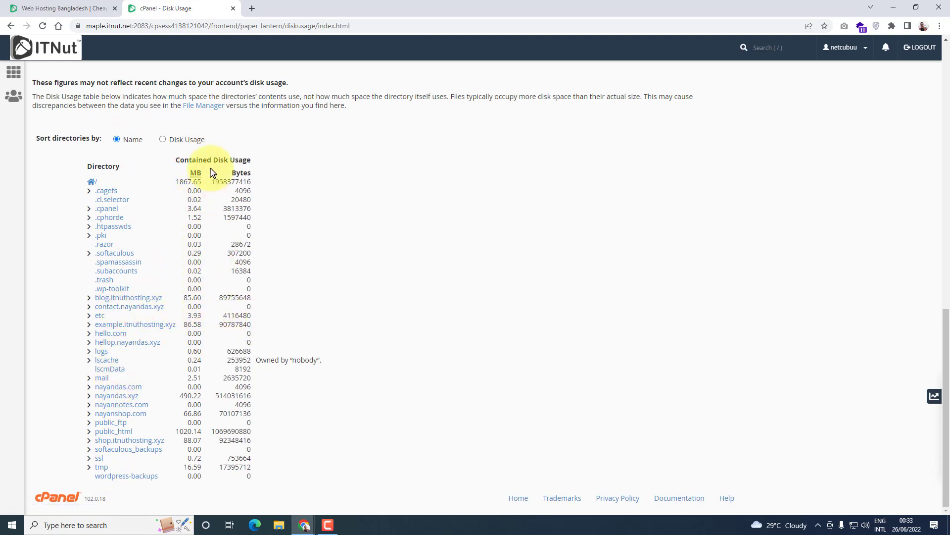
{"action": "left_click", "coordinate": [164, 140]}
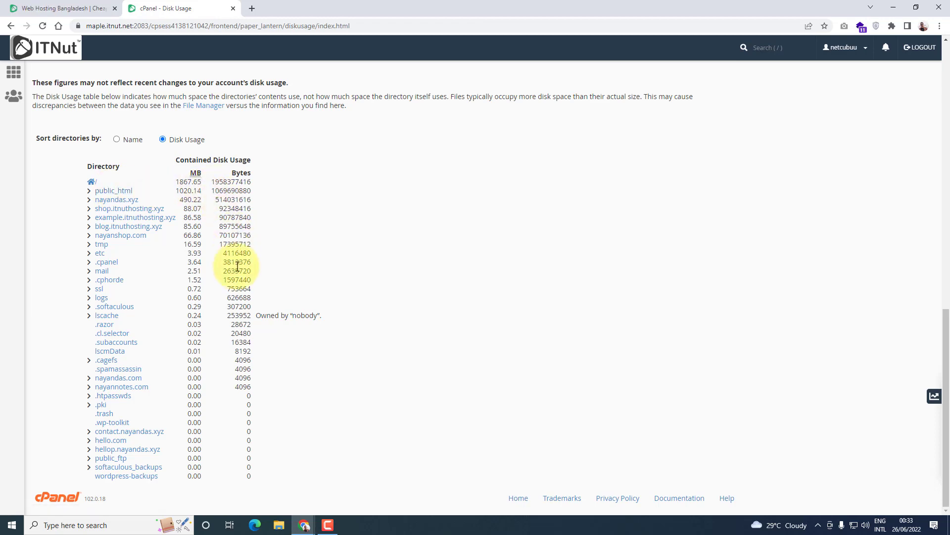
Open the nayandas.xyz directory in File Manager from the list of locations on the Disk Usage page
{"action": "scroll", "coordinate": [236, 268], "scroll_direction": "up", "scroll_amount": 12}
{"action": "scroll", "coordinate": [239, 270], "scroll_direction": "down", "scroll_amount": 2}
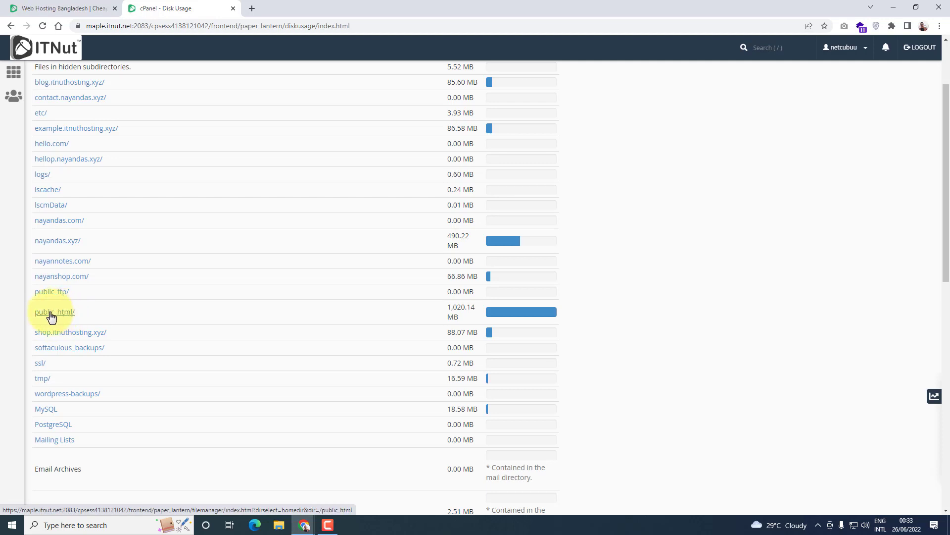
{"action": "scroll", "coordinate": [94, 314], "scroll_direction": "up", "scroll_amount": 1}
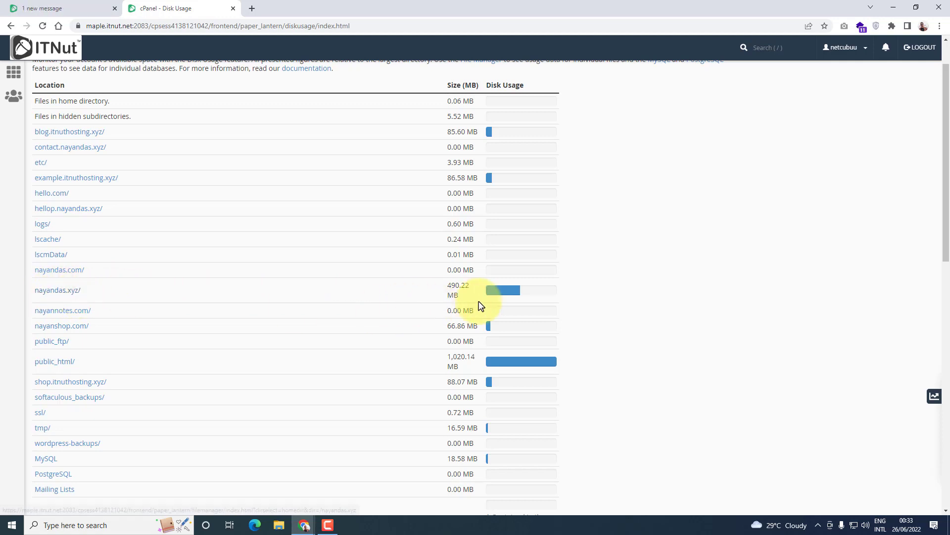
{"action": "left_click_drag", "start_coordinate": [448, 291], "coordinate": [470, 293]}
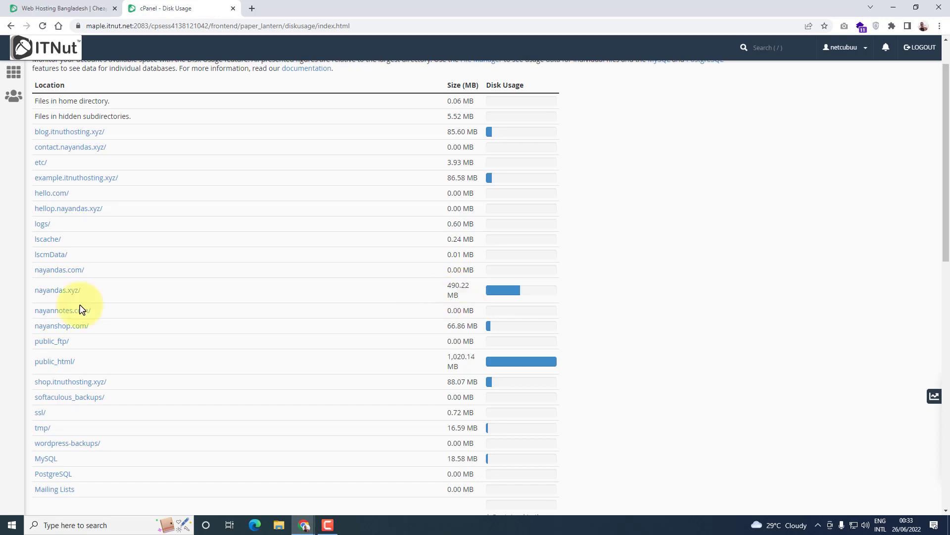
{"action": "left_click", "coordinate": [49, 292]}
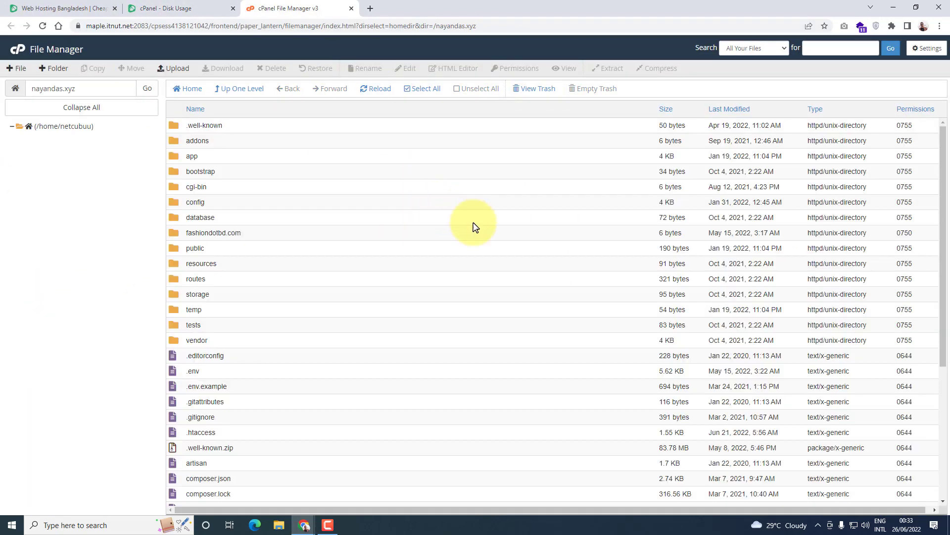
Examine the contents of nayandas.xyz for removable files, checking fashiondotbd.com.zip, shop.sql and .well-known.zip
{"action": "scroll", "coordinate": [361, 341], "scroll_direction": "down", "scroll_amount": 5}
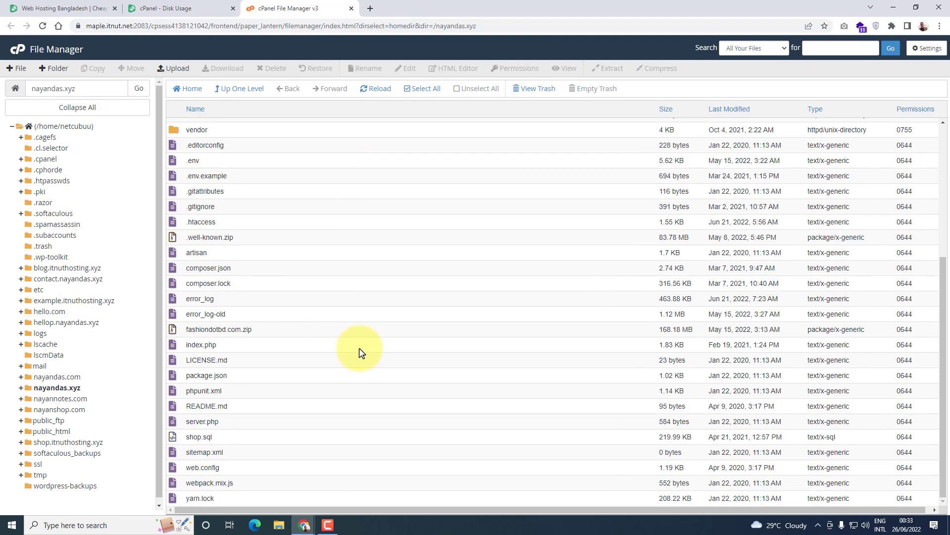
{"action": "scroll", "coordinate": [364, 442], "scroll_direction": "up", "scroll_amount": 5}
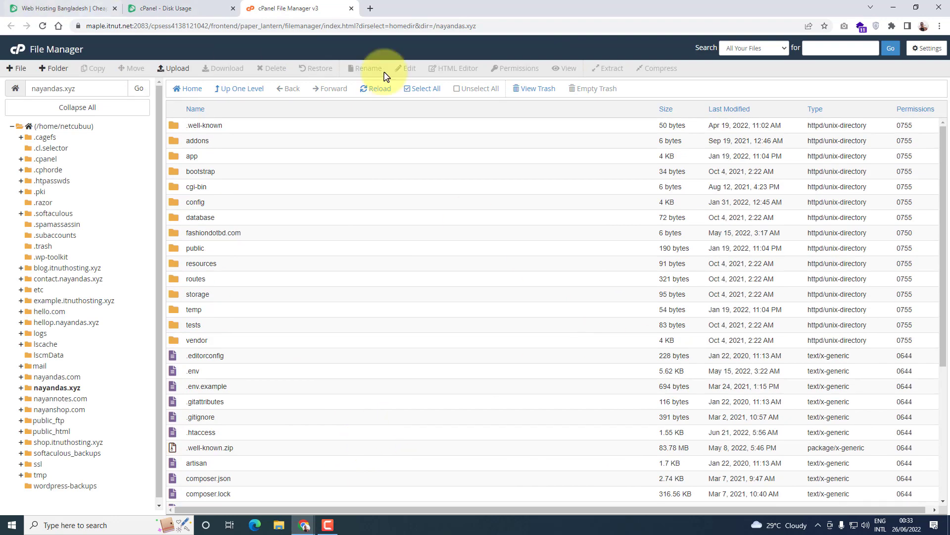
{"action": "left_click", "coordinate": [361, 432]}
{"action": "scroll", "coordinate": [488, 437], "scroll_direction": "down", "scroll_amount": 4}
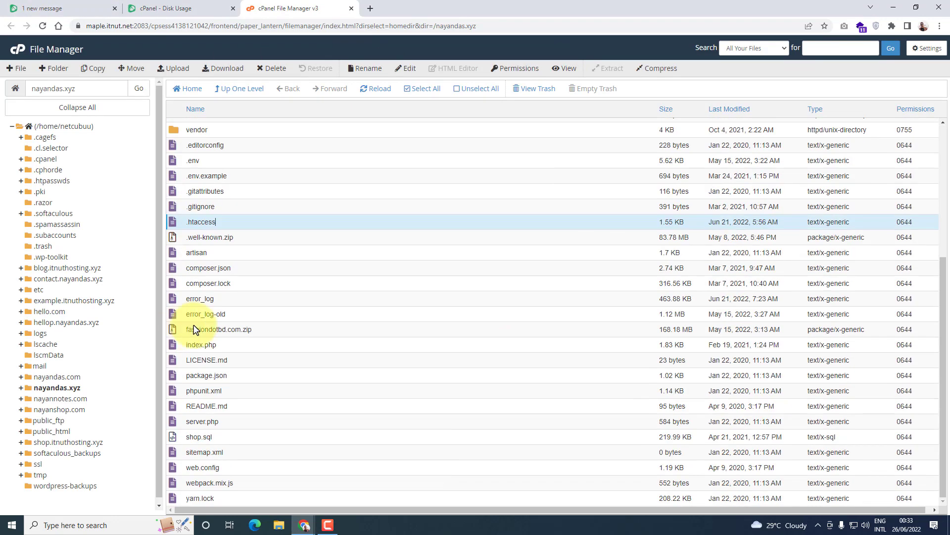
{"action": "left_click", "coordinate": [287, 333]}
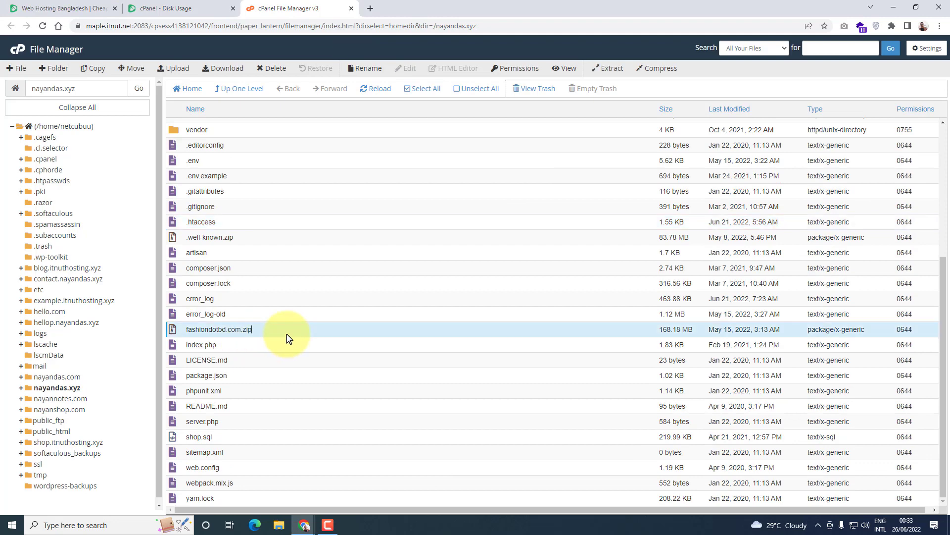
{"action": "left_click", "coordinate": [245, 438]}
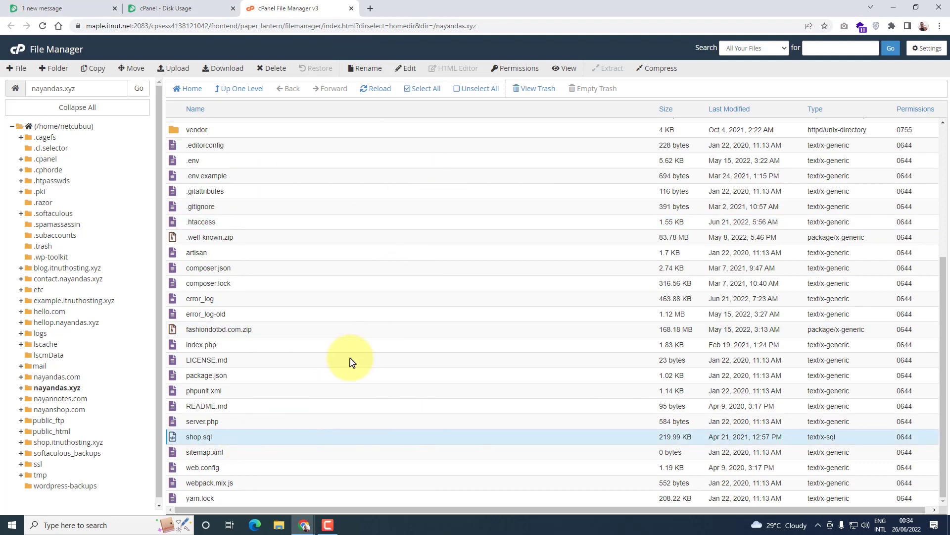
{"action": "scroll", "coordinate": [356, 396], "scroll_direction": "up", "scroll_amount": 5}
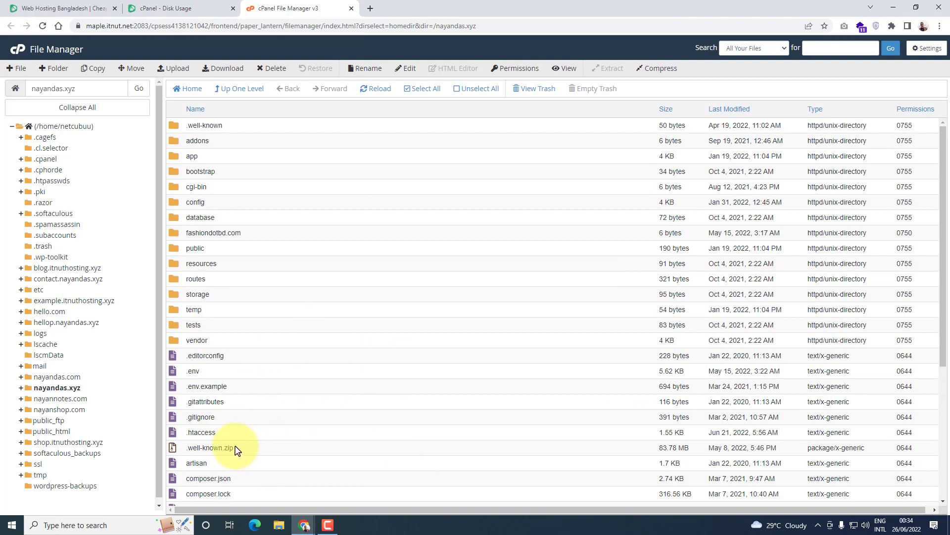
{"action": "left_click", "coordinate": [277, 451]}
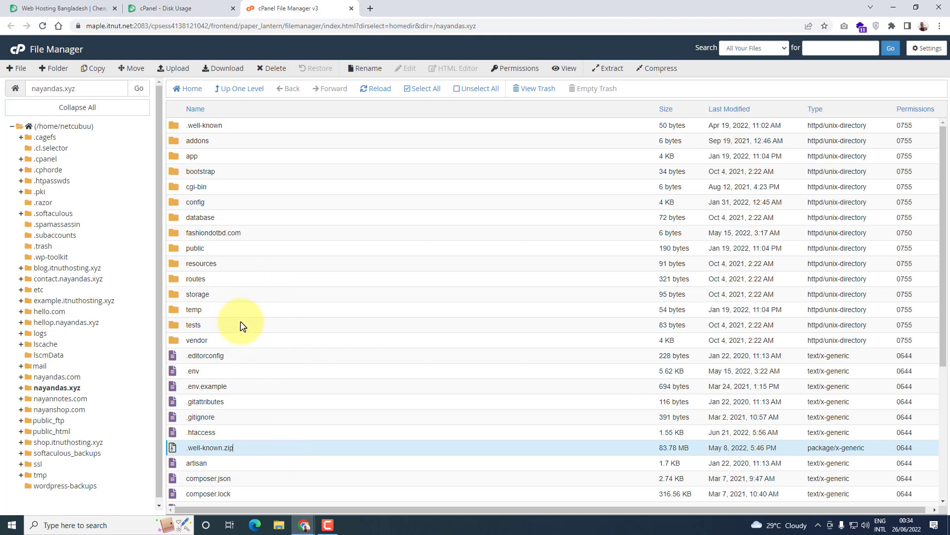
Inspect the database folder and its migrations subfolder, and return to the nayandas.xyz directory
{"action": "double_click", "coordinate": [293, 216]}
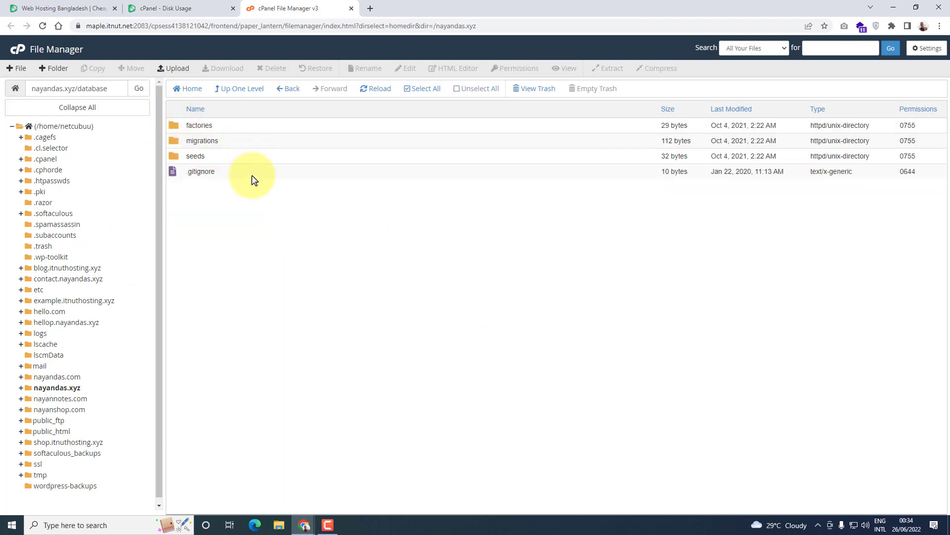
{"action": "double_click", "coordinate": [286, 143]}
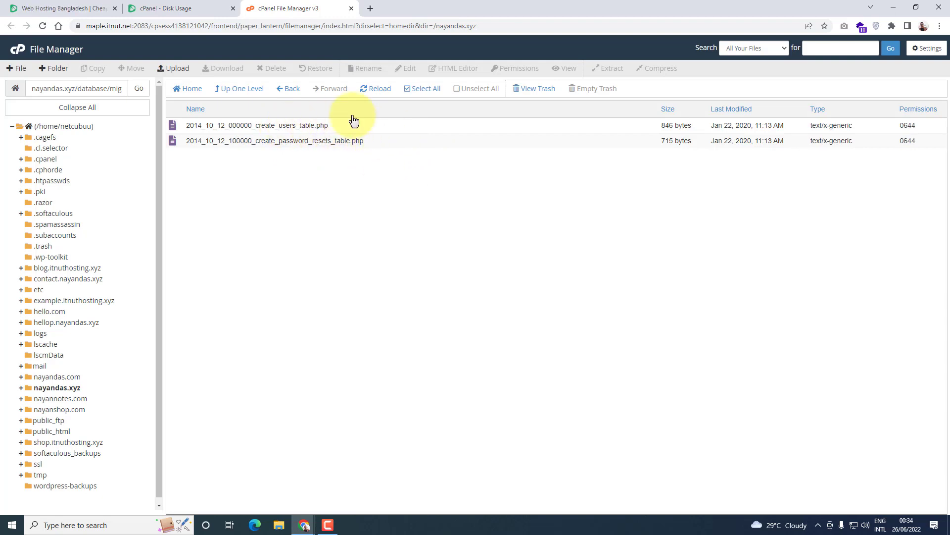
{"action": "left_click", "coordinate": [243, 97]}
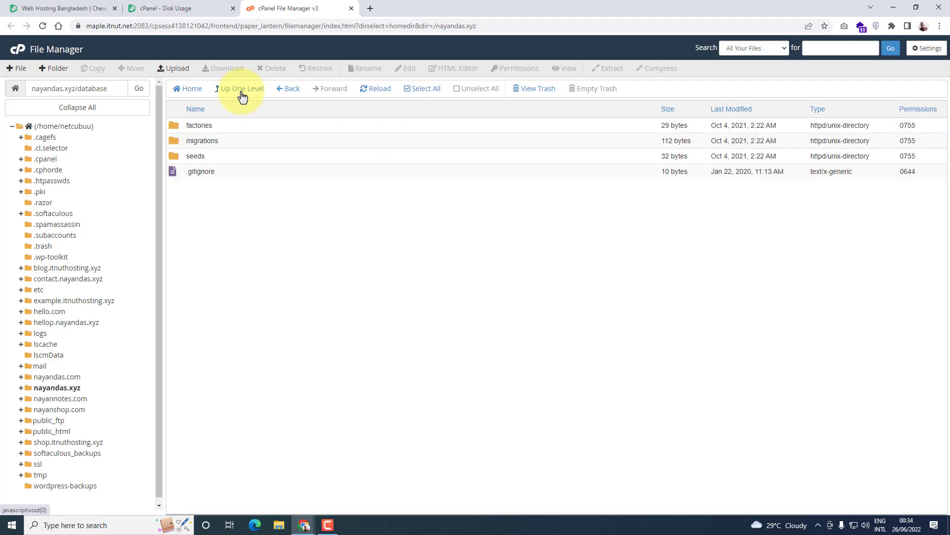
{"action": "left_click", "coordinate": [242, 96]}
{"action": "scroll", "coordinate": [297, 381], "scroll_direction": "down", "scroll_amount": 2}
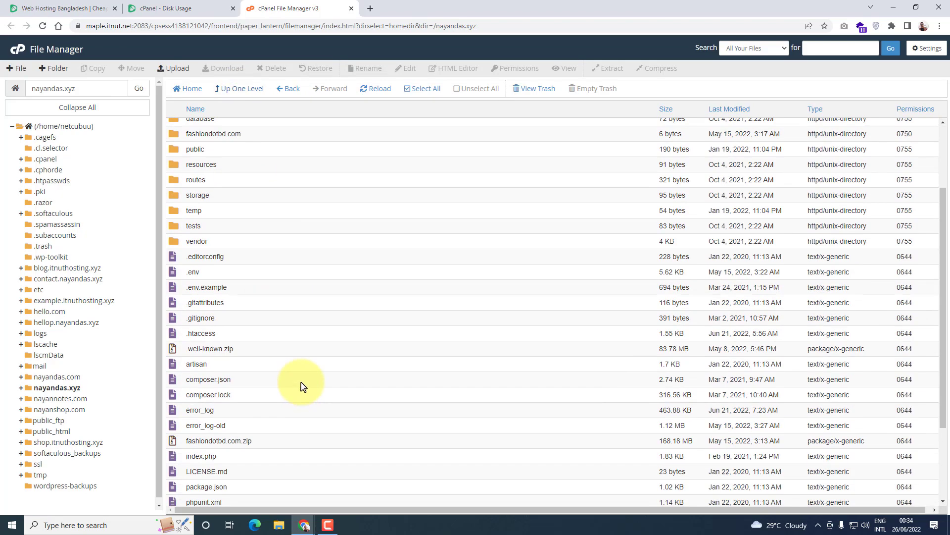
{"action": "scroll", "coordinate": [307, 376], "scroll_direction": "up", "scroll_amount": 2}
{"action": "left_click", "coordinate": [382, 202]}
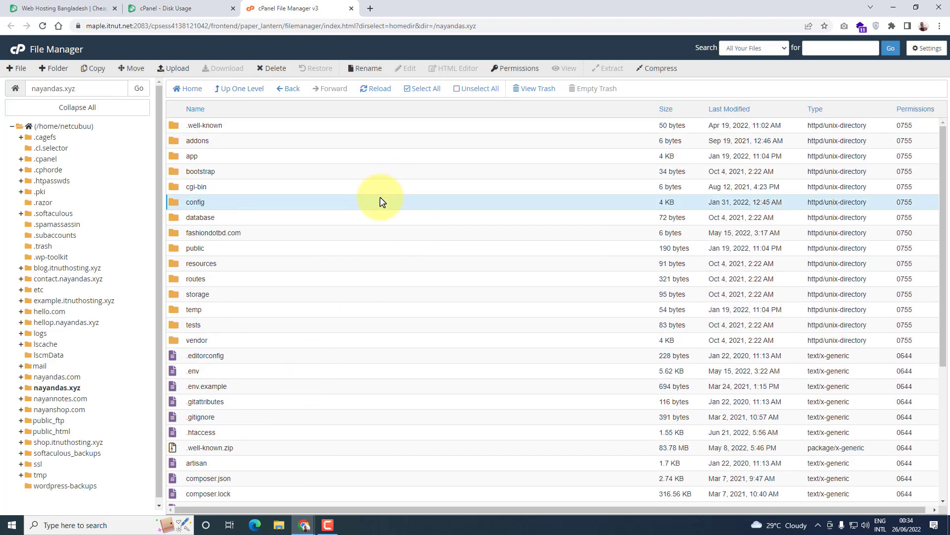
{"action": "left_click", "coordinate": [396, 197]}
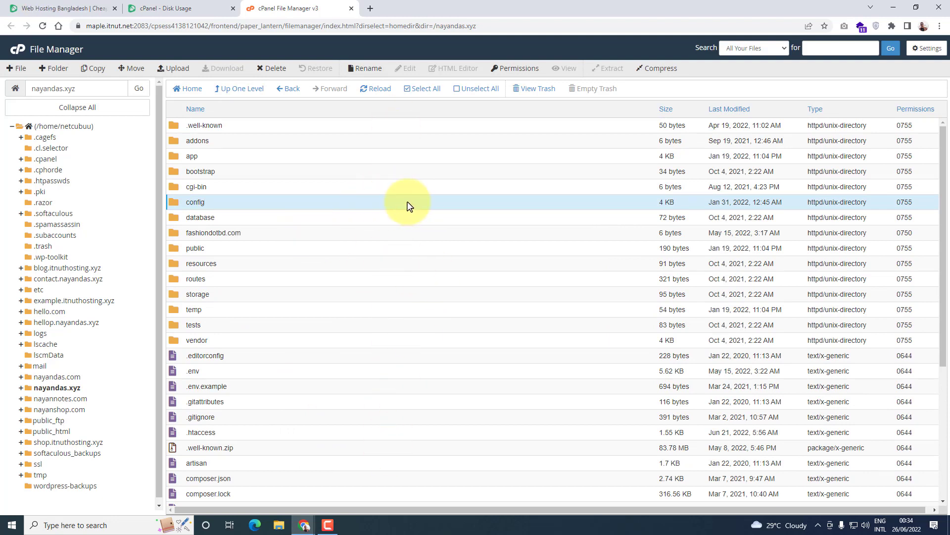
{"action": "left_click", "coordinate": [423, 89]}
{"action": "right_click", "coordinate": [451, 220]}
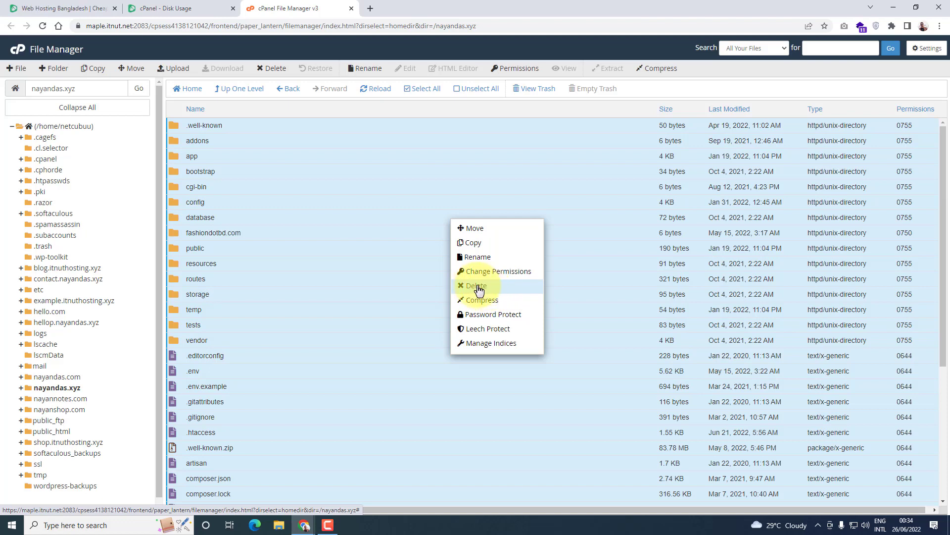
{"action": "left_click", "coordinate": [688, 86]}
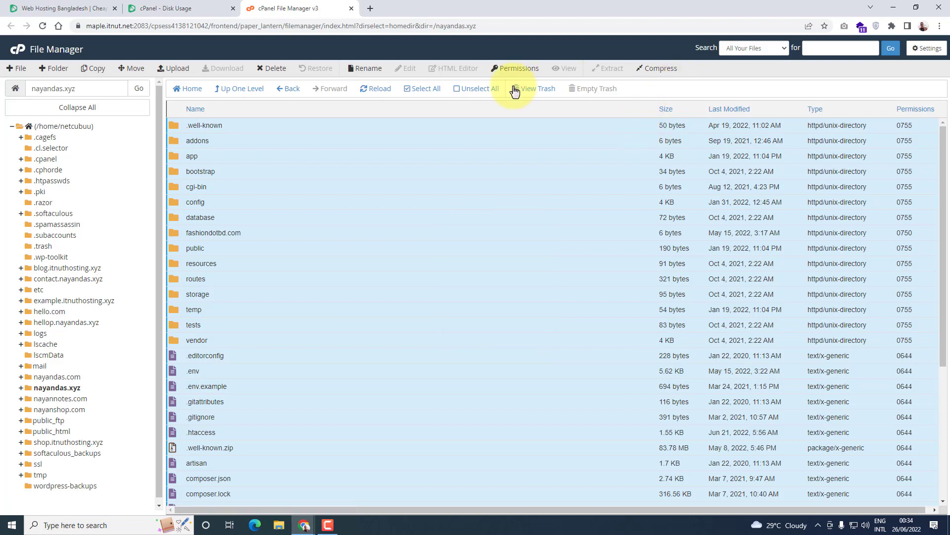
{"action": "left_click", "coordinate": [272, 69]}
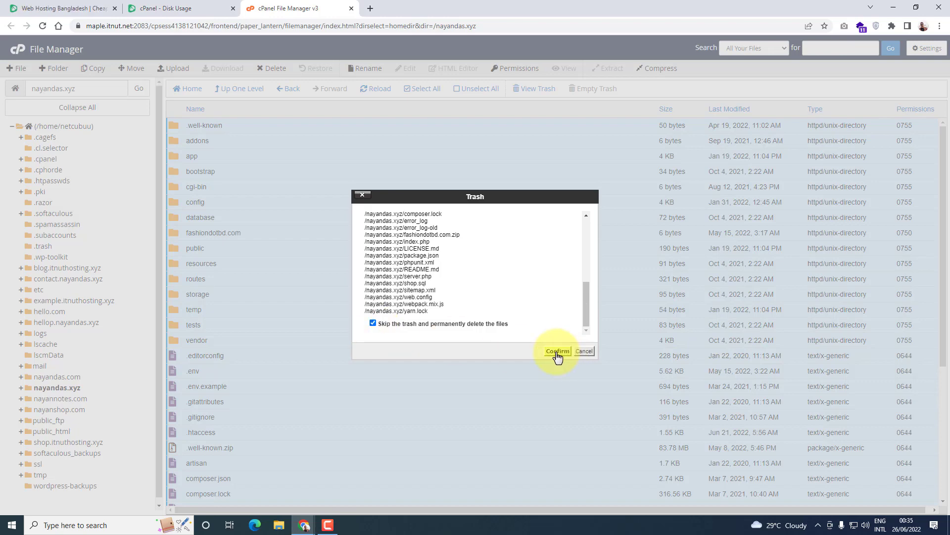
{"action": "left_click", "coordinate": [586, 351]}
Permanently delete the .well-known.zip archive from nayandas.xyz, skipping the trash
{"action": "left_click", "coordinate": [389, 311]}
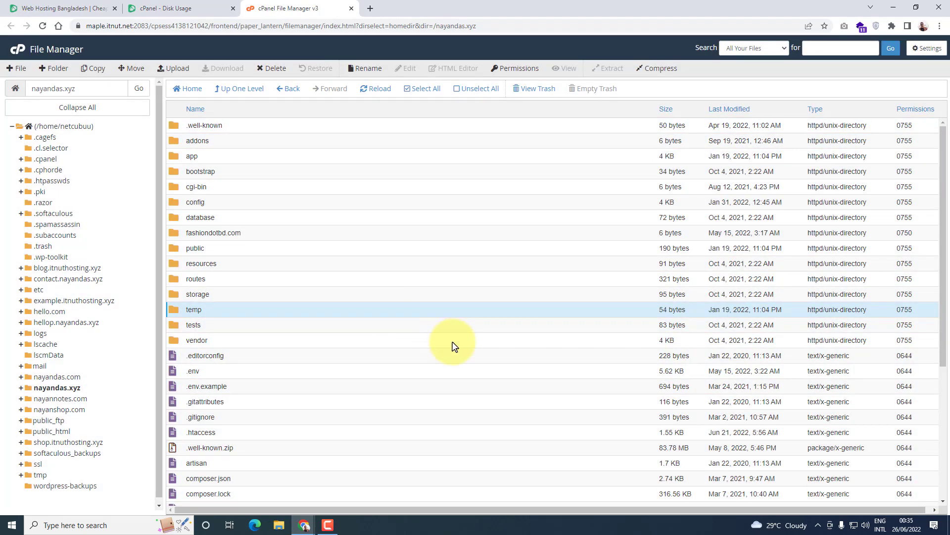
{"action": "scroll", "coordinate": [452, 344], "scroll_direction": "down", "scroll_amount": 3}
{"action": "left_click", "coordinate": [296, 304]}
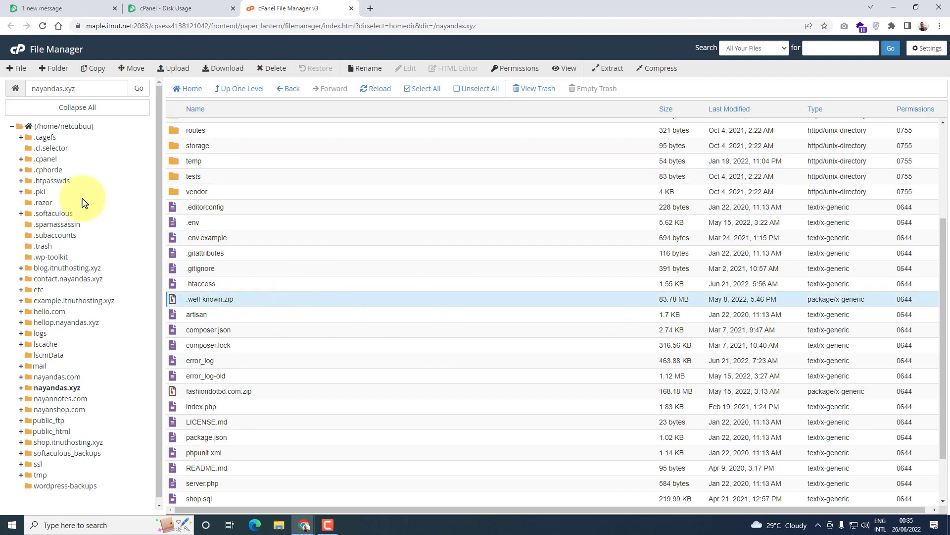
{"action": "left_click", "coordinate": [264, 308]}
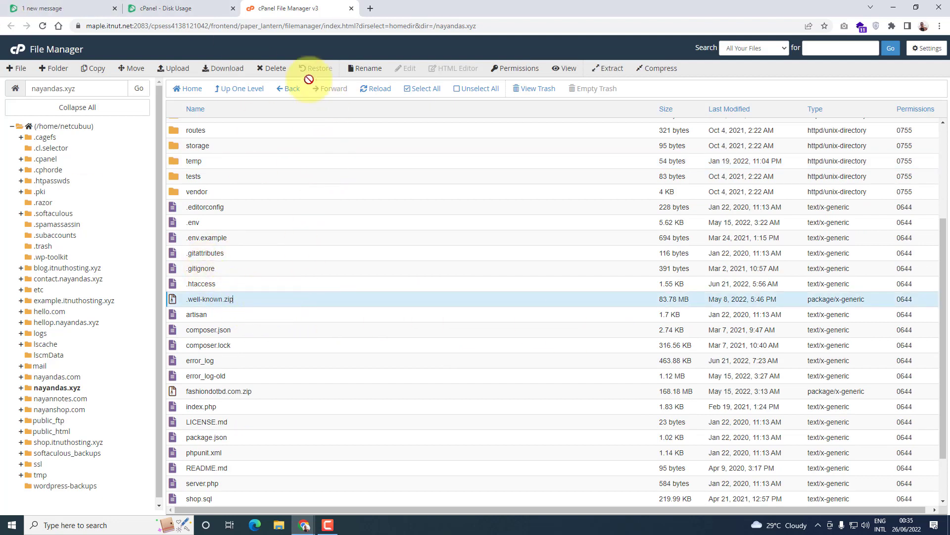
{"action": "left_click", "coordinate": [270, 68]}
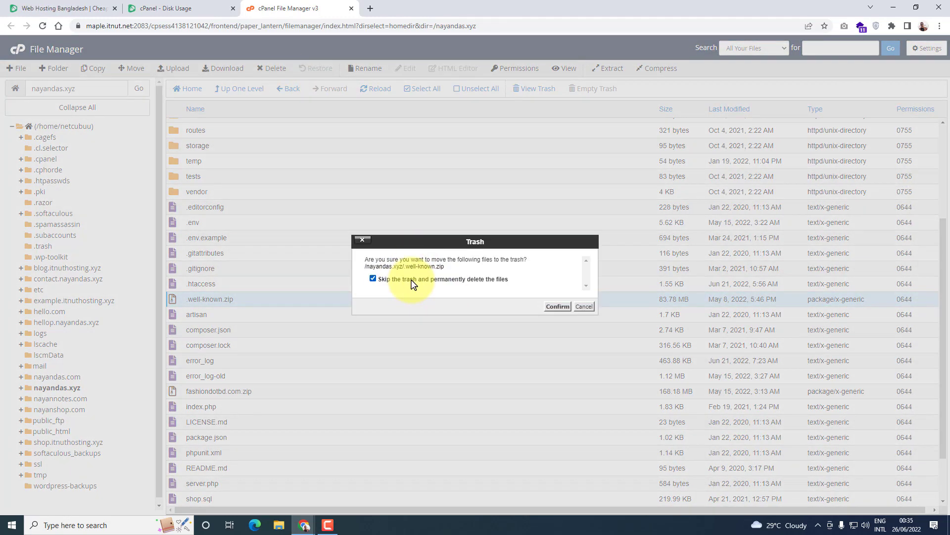
{"action": "left_click", "coordinate": [556, 307]}
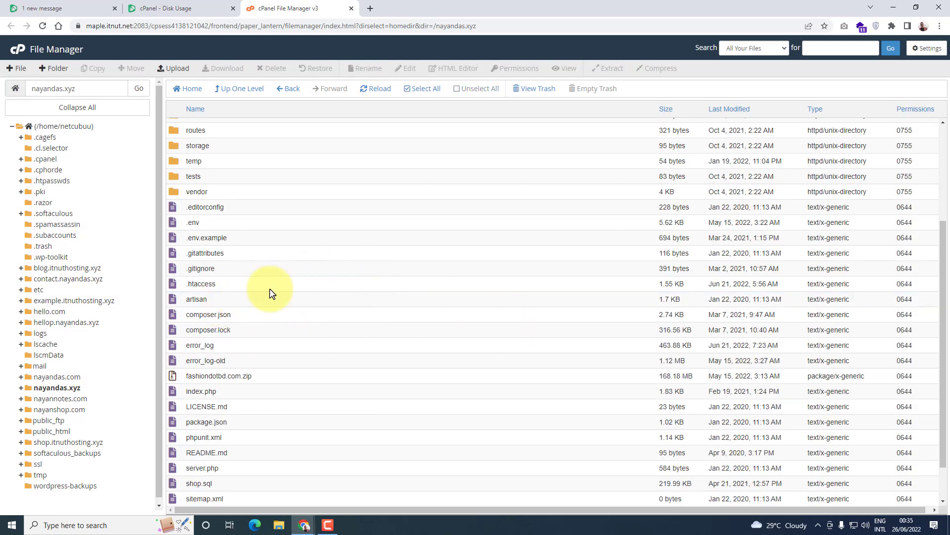
{"action": "scroll", "coordinate": [316, 315], "scroll_direction": "down", "scroll_amount": 1}
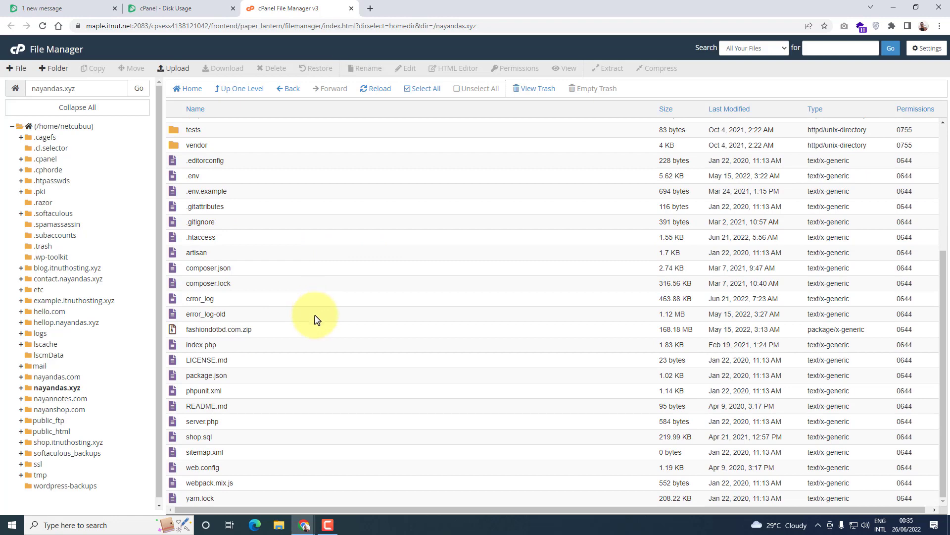
{"action": "scroll", "coordinate": [312, 332], "scroll_direction": "up", "scroll_amount": 4}
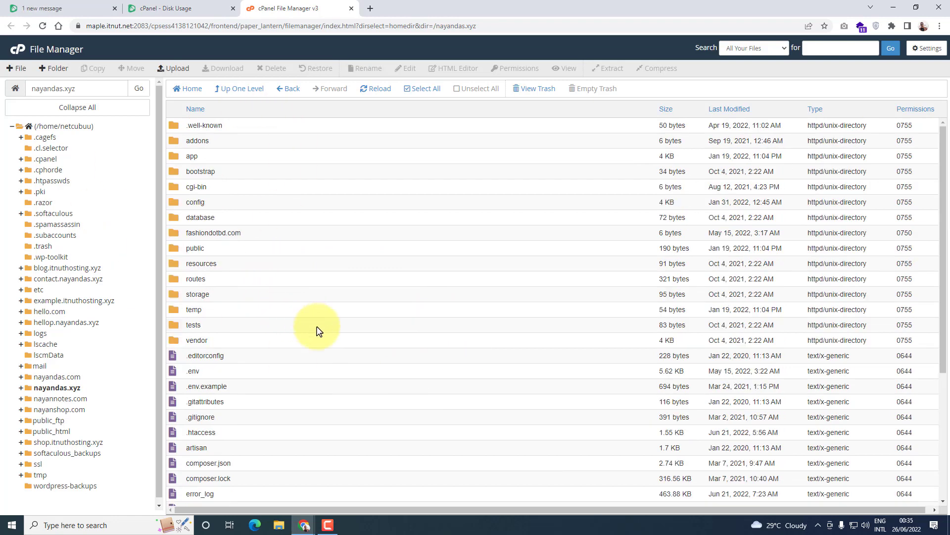
{"action": "scroll", "coordinate": [352, 373], "scroll_direction": "down", "scroll_amount": 2}
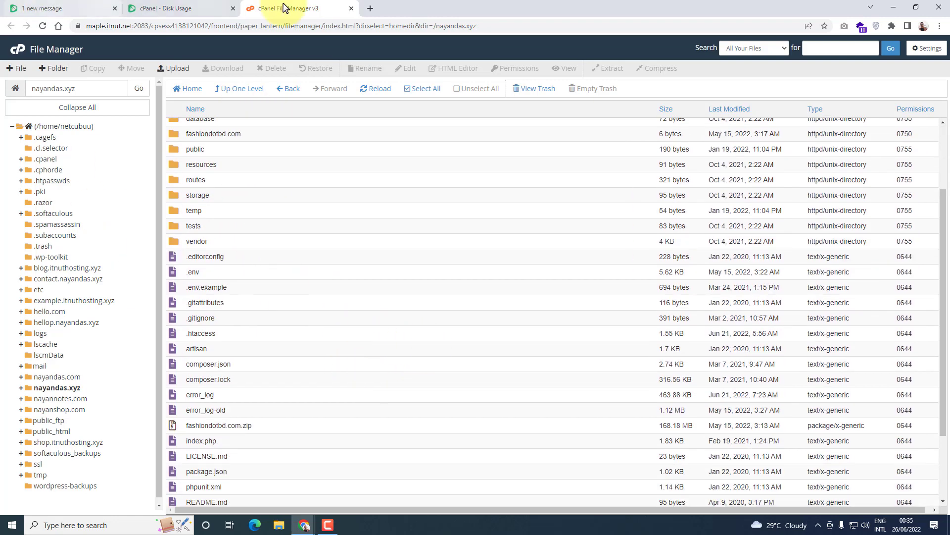
{"action": "left_click", "coordinate": [309, 368]}
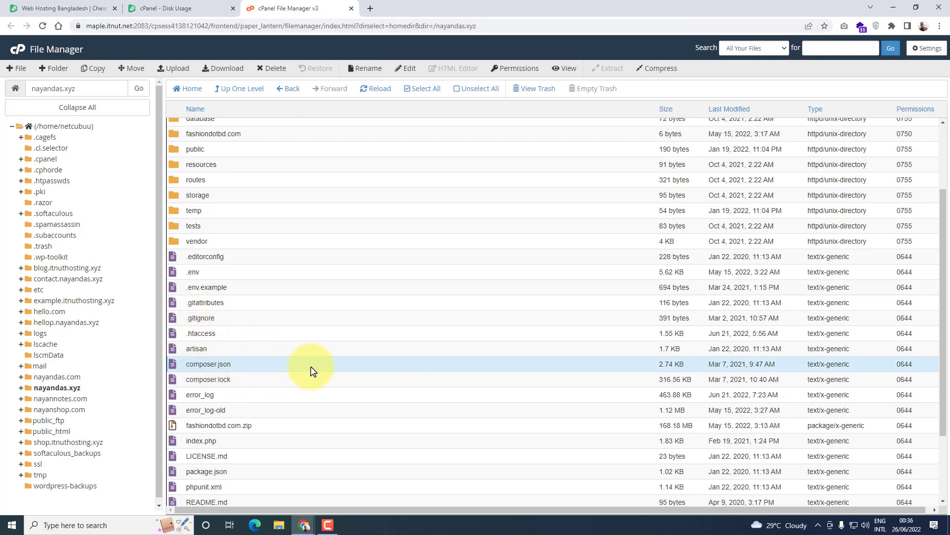
{"action": "left_click", "coordinate": [359, 368]}
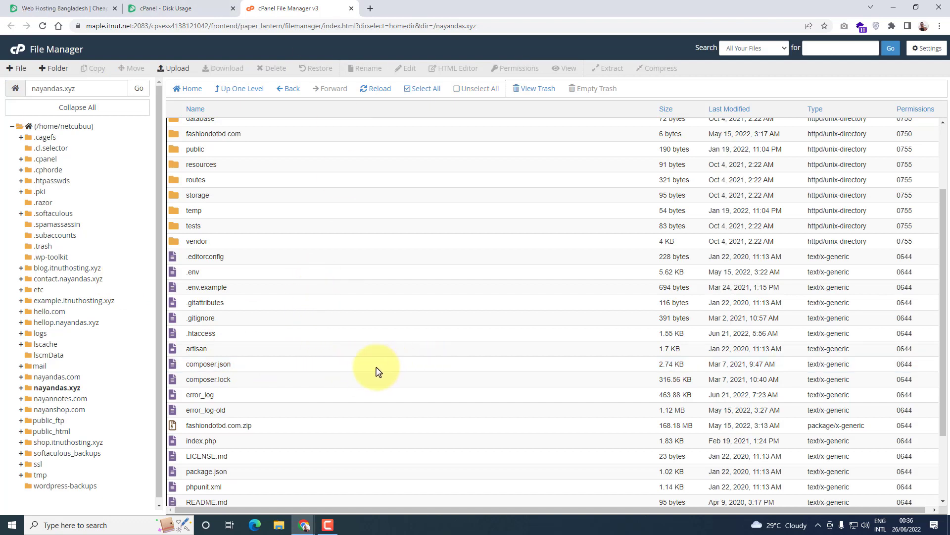
{"action": "left_click", "coordinate": [376, 369]}
{"action": "left_click", "coordinate": [198, 366]}
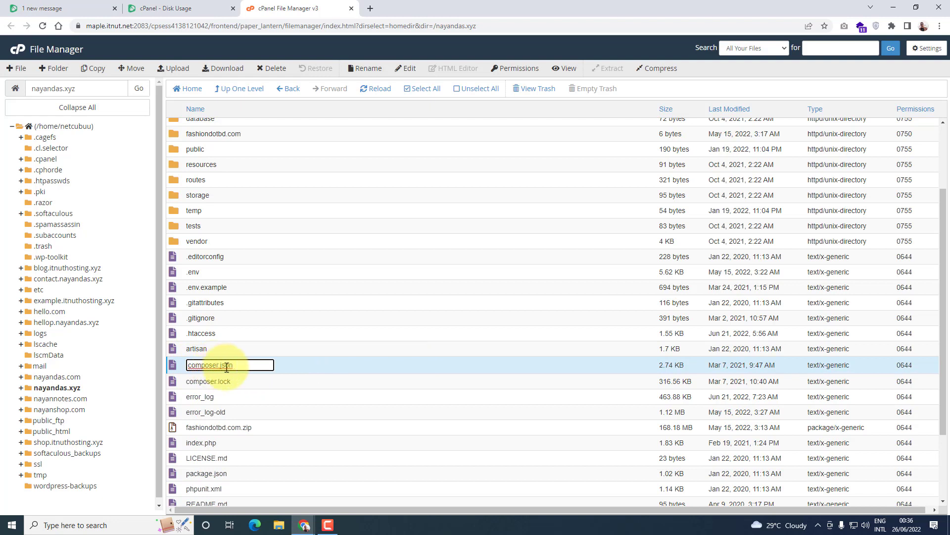
{"action": "left_click", "coordinate": [485, 376]}
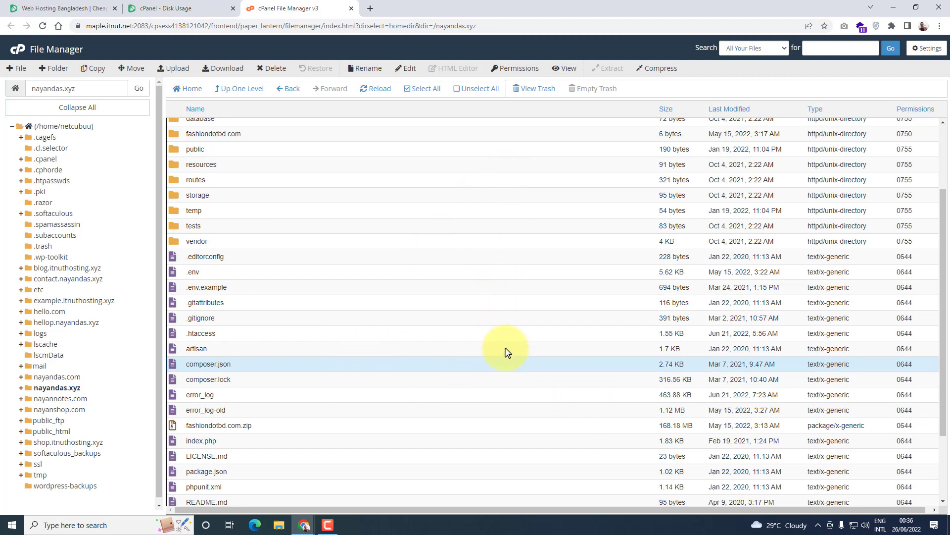
Select the files from .gitattributes through composer.json in nayandas.xyz, open their deletion confirmation, and cancel without deleting them
{"action": "left_click_drag", "start_coordinate": [502, 365], "coordinate": [505, 339]}
{"action": "left_click", "coordinate": [475, 333], "text": "shift"}
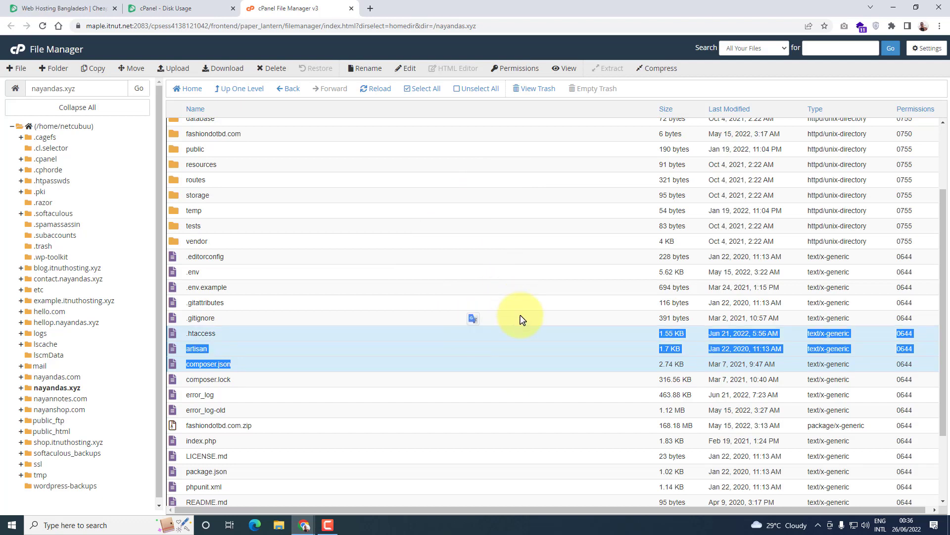
{"action": "left_click", "coordinate": [517, 317], "text": "shift"}
{"action": "left_click", "coordinate": [473, 308], "text": "shift"}
{"action": "left_click", "coordinate": [478, 315], "text": "shift"}
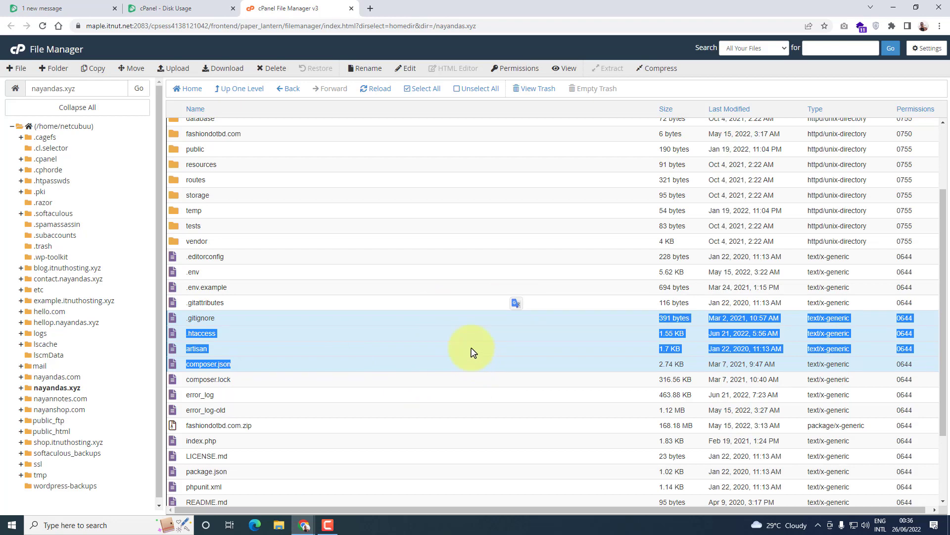
{"action": "left_click", "coordinate": [492, 306], "text": "shift"}
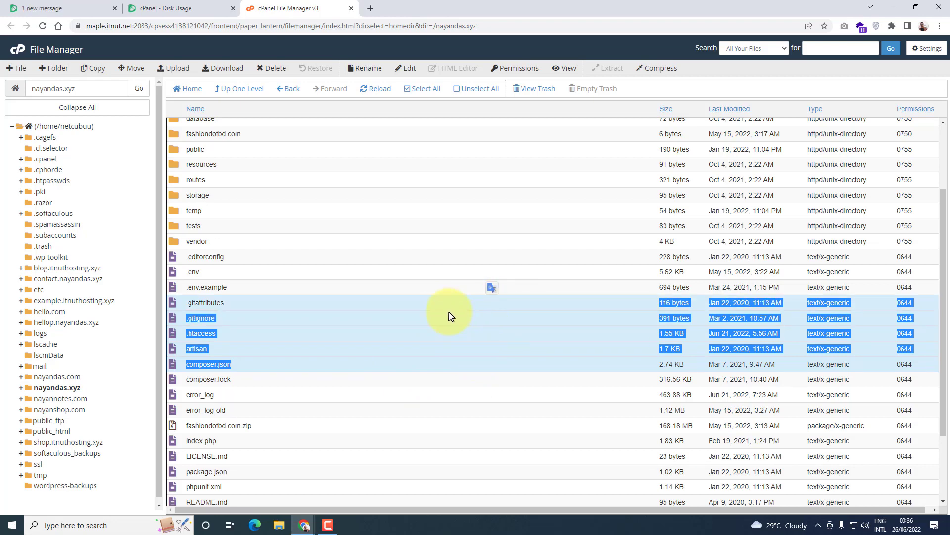
{"action": "left_click", "coordinate": [280, 69]}
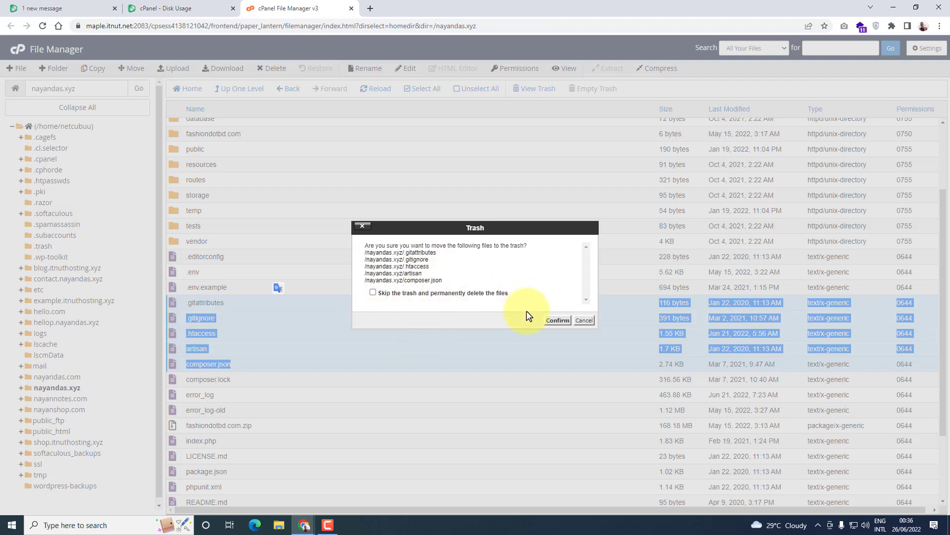
{"action": "left_click", "coordinate": [584, 320]}
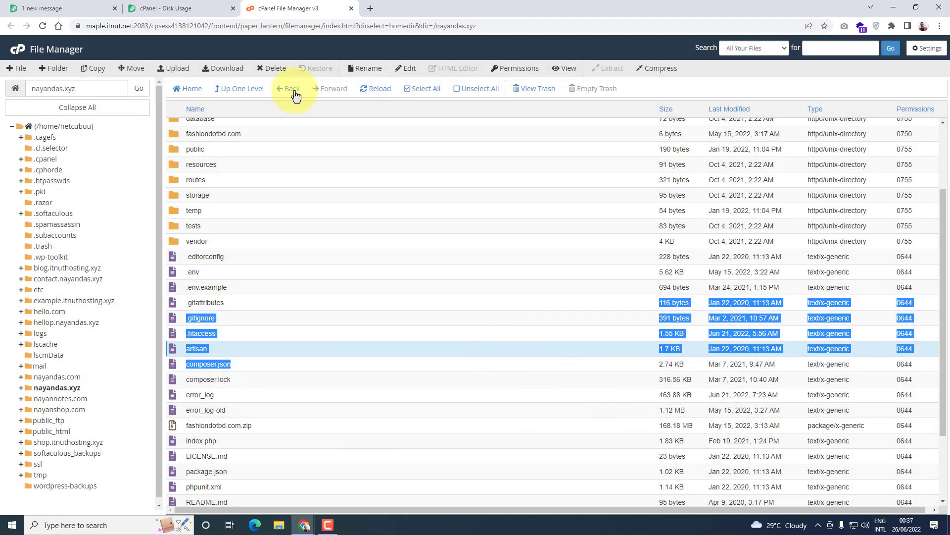
{"action": "left_click", "coordinate": [498, 244]}
{"action": "scroll", "coordinate": [361, 198], "scroll_direction": "up", "scroll_amount": 2}
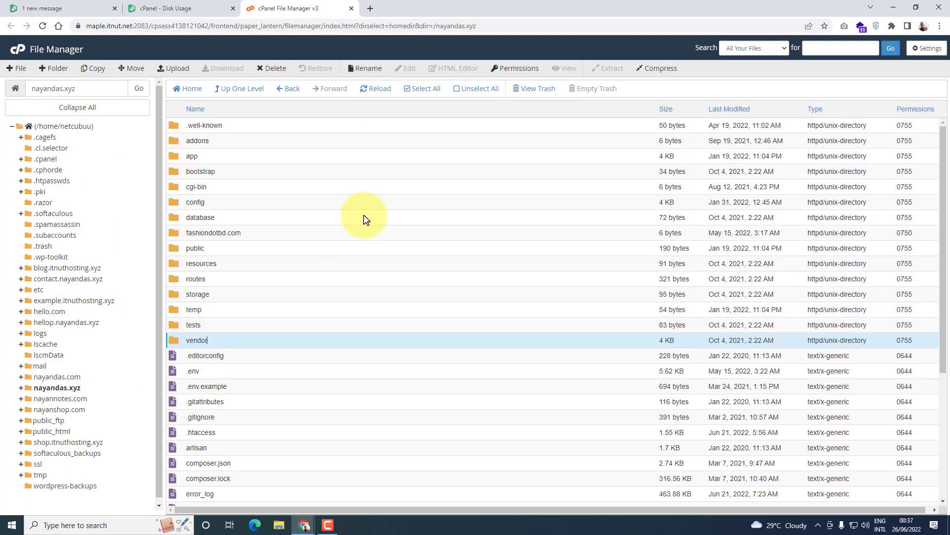